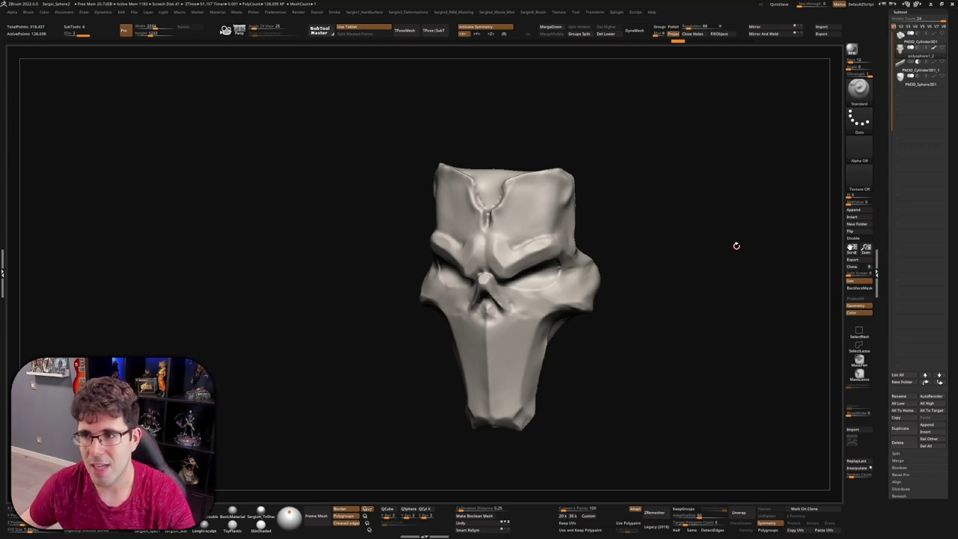
# Close the subtool preview and lower the Subtool Visible Count to shorten the list
pyautogui.scroll(2, 884, 105)
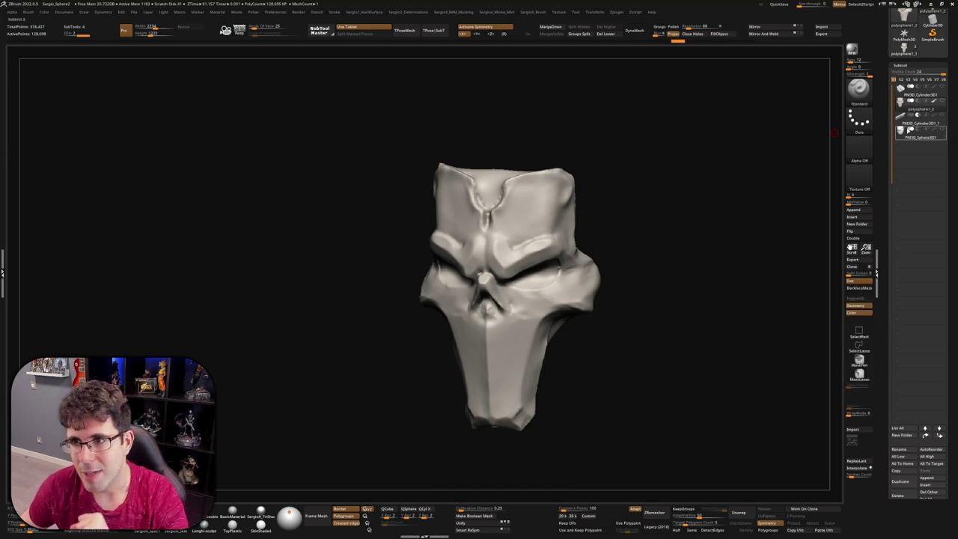
pyautogui.moveTo(919, 123)
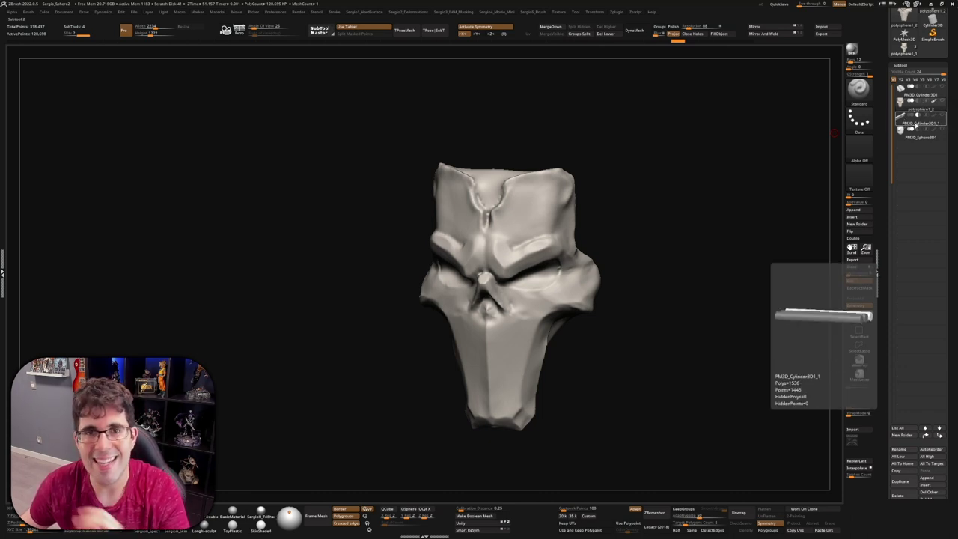
pyautogui.click(943, 72)
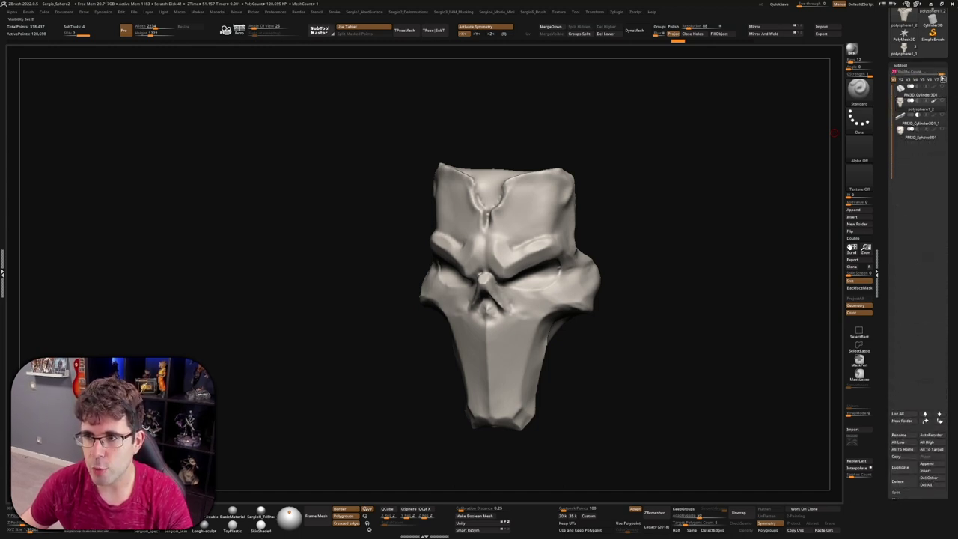
pyautogui.moveTo(943, 72)
pyautogui.mouseDown()
pyautogui.moveTo(925, 69)
pyautogui.moveTo(943, 72)
pyautogui.mouseUp()
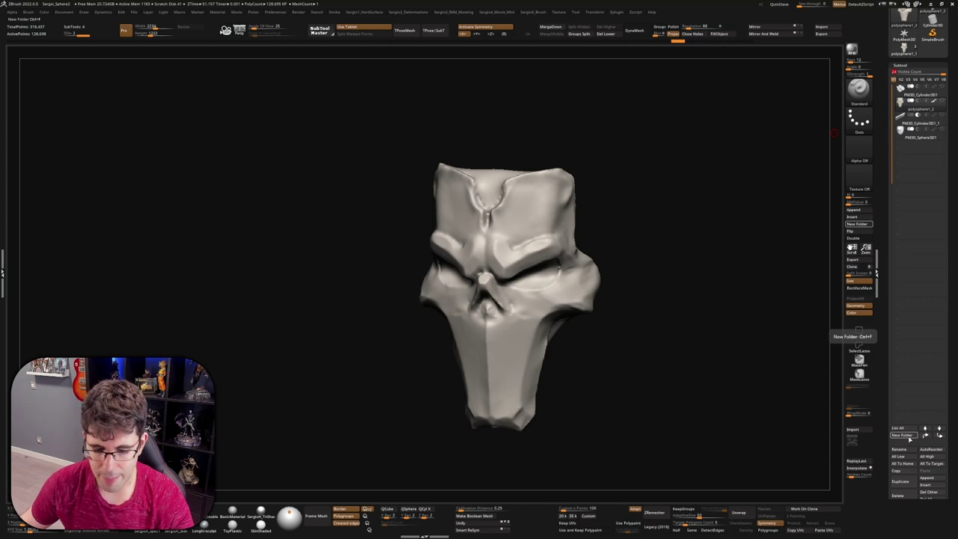
# Group polysphere1_2 and PM3D_Cylinder3D1_1 in a new collapsed 'Untitled Folder' (Ctrl+F)
pyautogui.hotkey('ctrl', 'f')
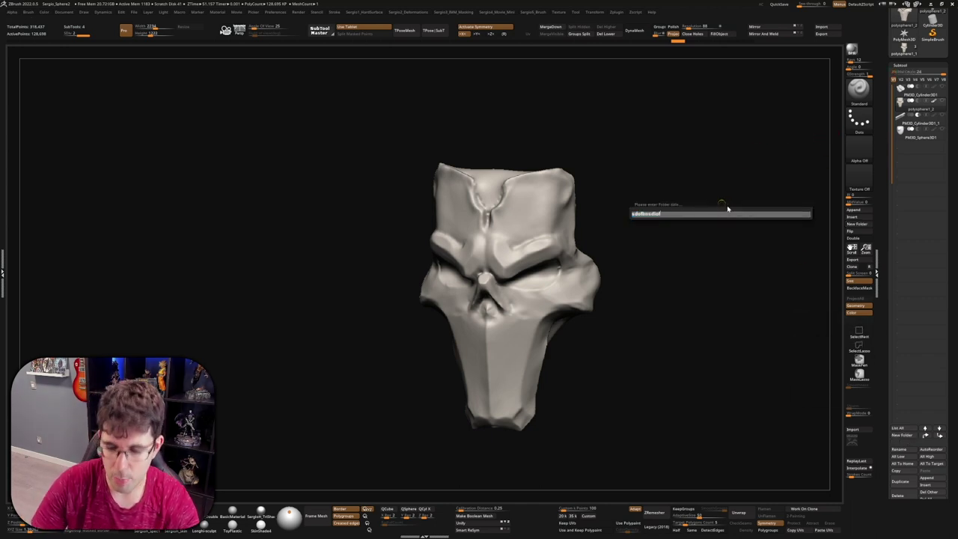
pyautogui.press('Return')
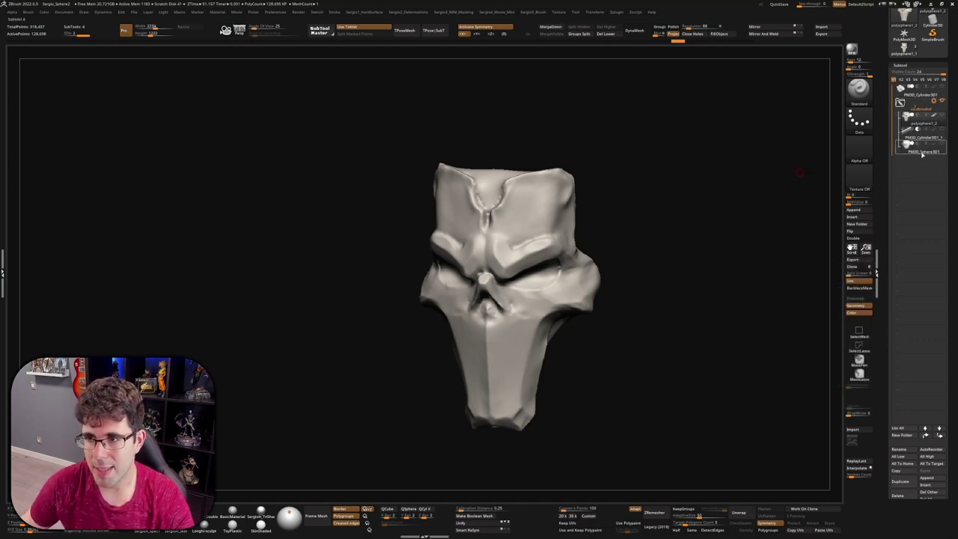
pyautogui.click(901, 103)
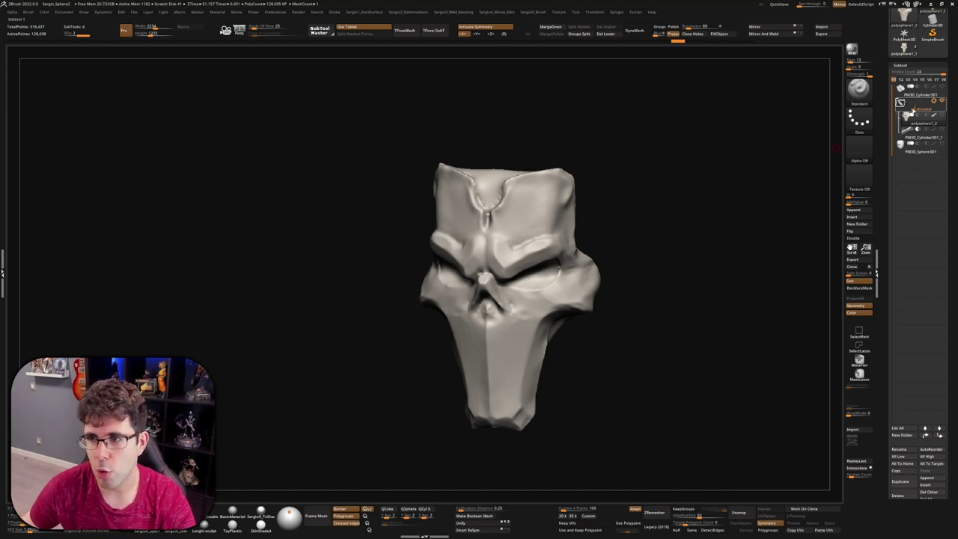
# Show the armor block and set the folder to Transpose Set, testing then undoing a group move
pyautogui.moveTo(914, 116)
pyautogui.click(941, 115)
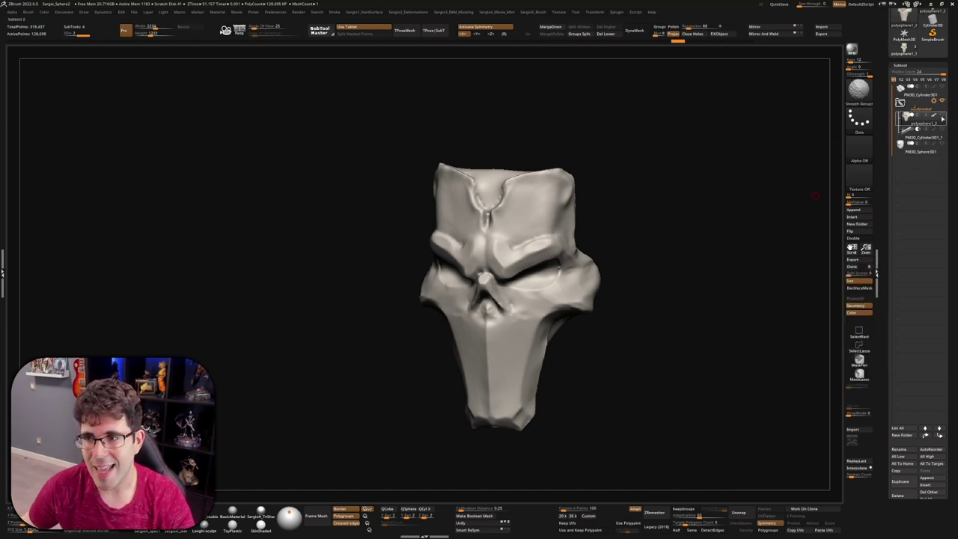
pyautogui.moveTo(650, 251); pyautogui.dragTo(823, 188)
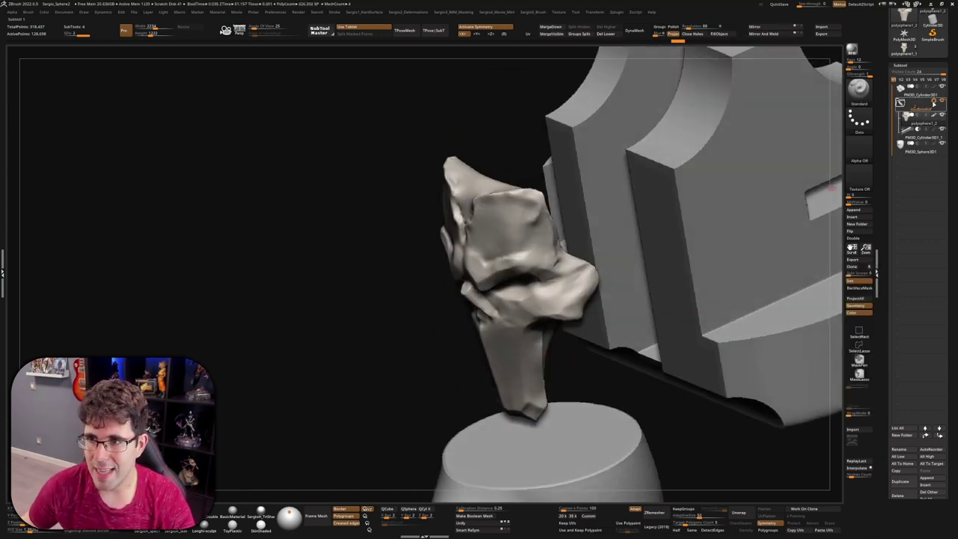
pyautogui.click(934, 102)
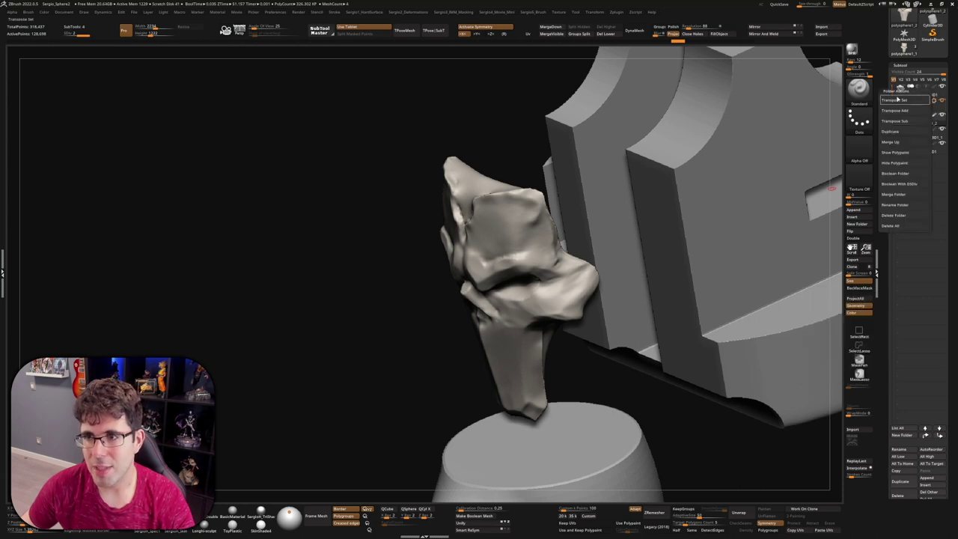
pyautogui.click(898, 101)
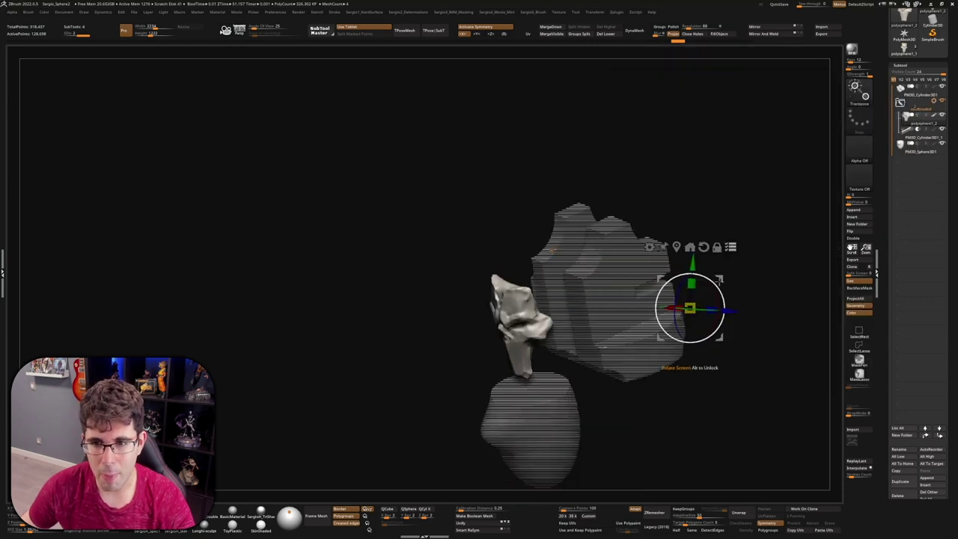
pyautogui.moveTo(707, 182)
pyautogui.mouseDown()
pyautogui.moveTo(711, 307)
pyautogui.moveTo(616, 153)
pyautogui.moveTo(397, 295)
pyautogui.mouseUp()
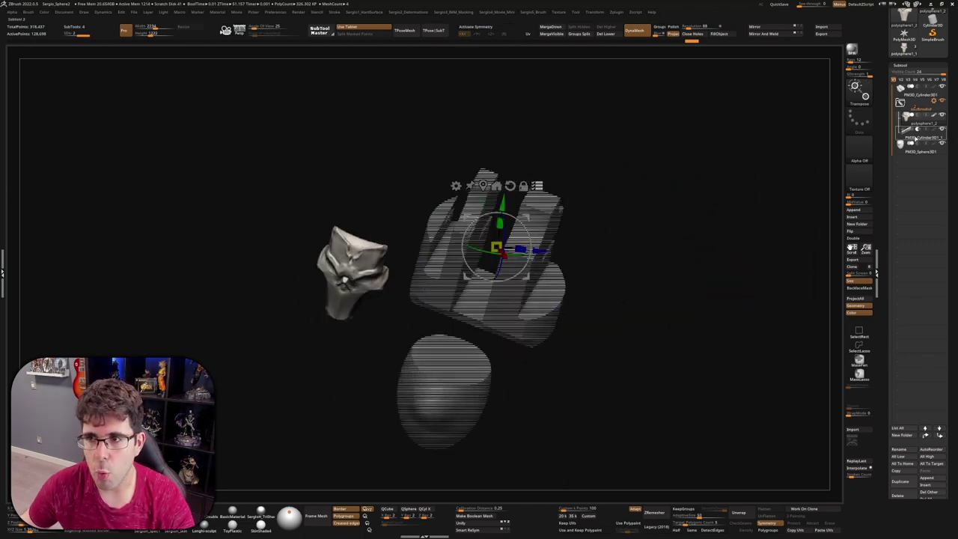
pyautogui.hotkey('ctrl', 'z')
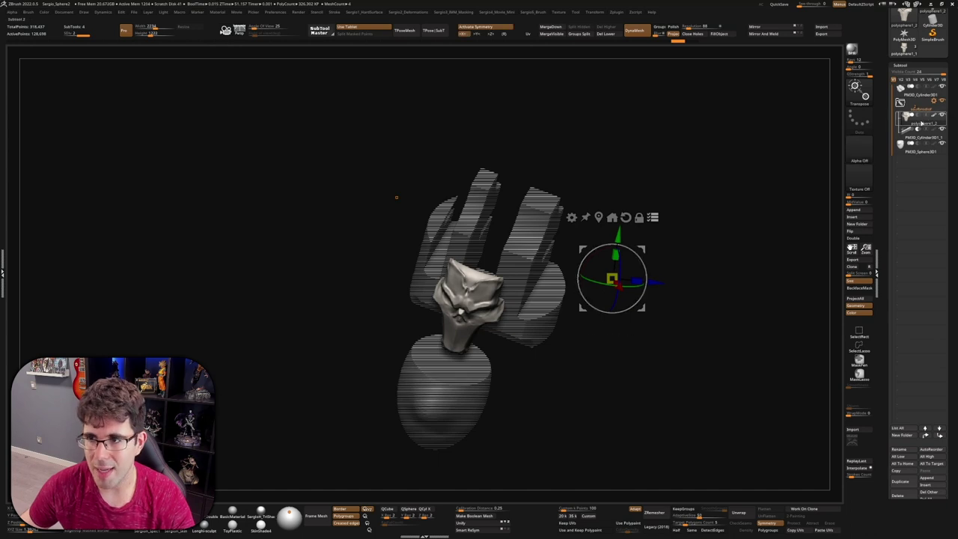
# Turn off the folder's Transpose Set in Folder Actions so the parts display normally
pyautogui.click(907, 102)
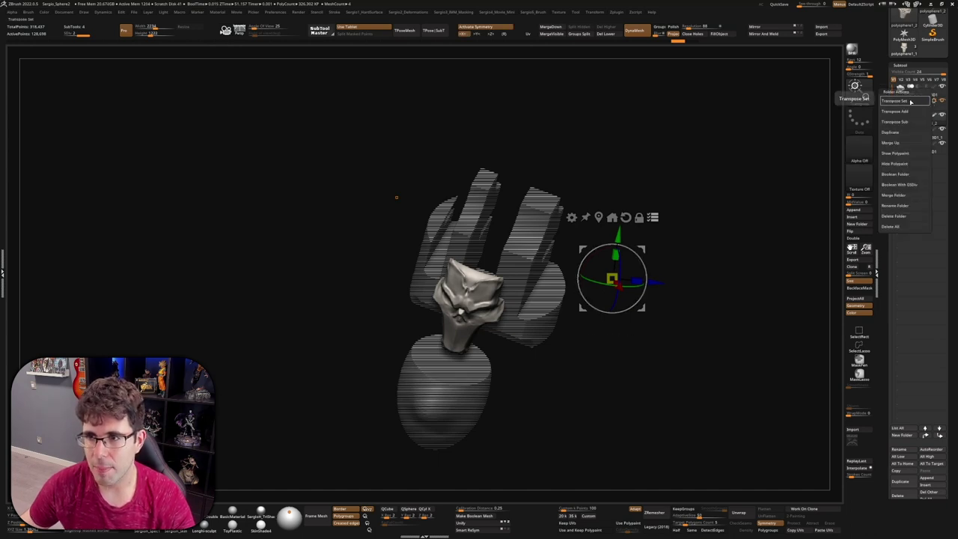
pyautogui.click(910, 102)
pyautogui.click(937, 101)
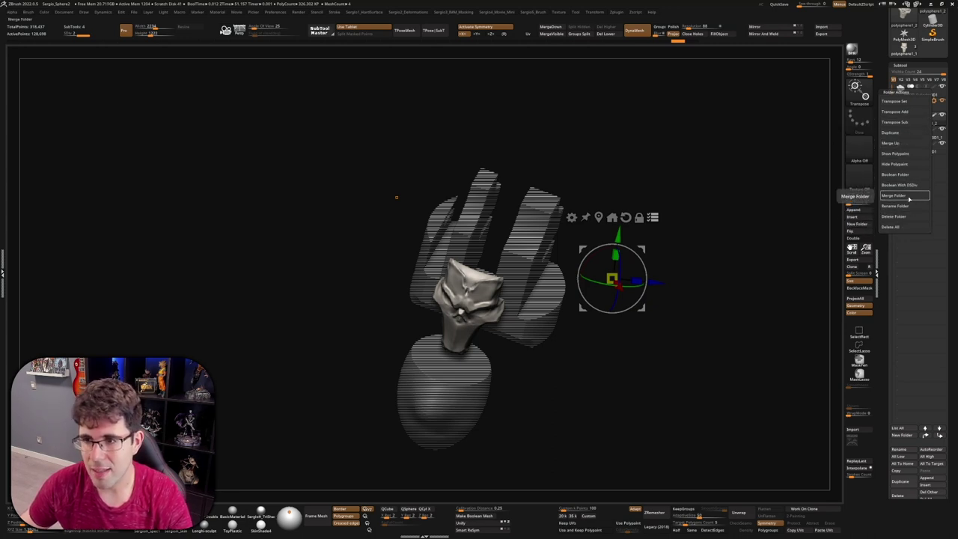
pyautogui.click(903, 106)
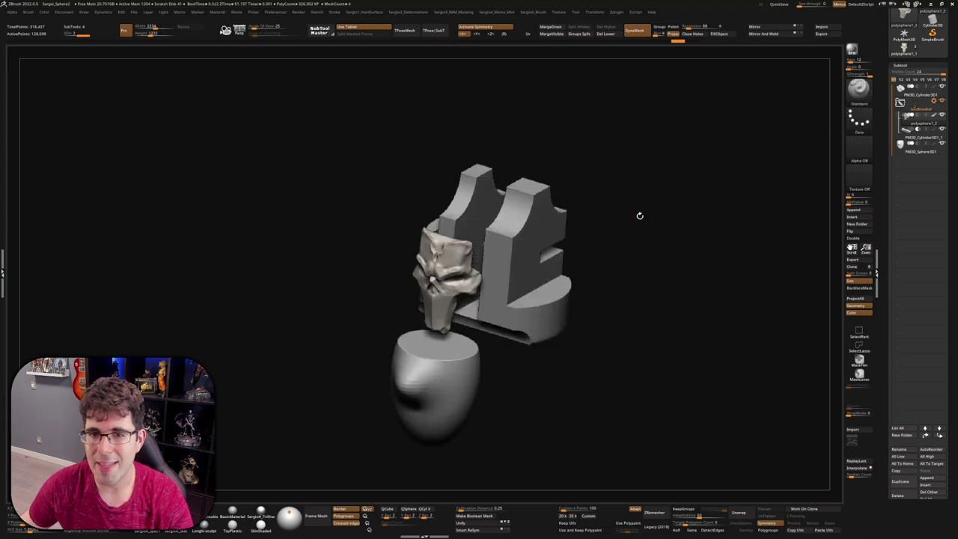
# Zoom in on the model and re-enable Transpose Set so the folder's subtools move together
pyautogui.moveTo(637, 214)
pyautogui.keyDown('alt'); pyautogui.mouseDown()
pyautogui.moveTo(764, 217)
pyautogui.moveTo(591, 279)
pyautogui.mouseUp(); pyautogui.keyUp('alt')
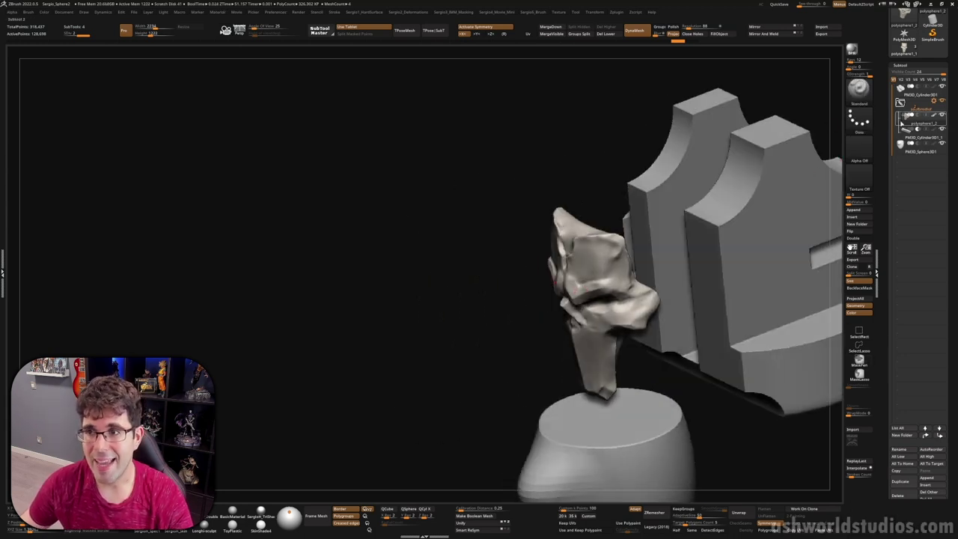
pyautogui.click(900, 88)
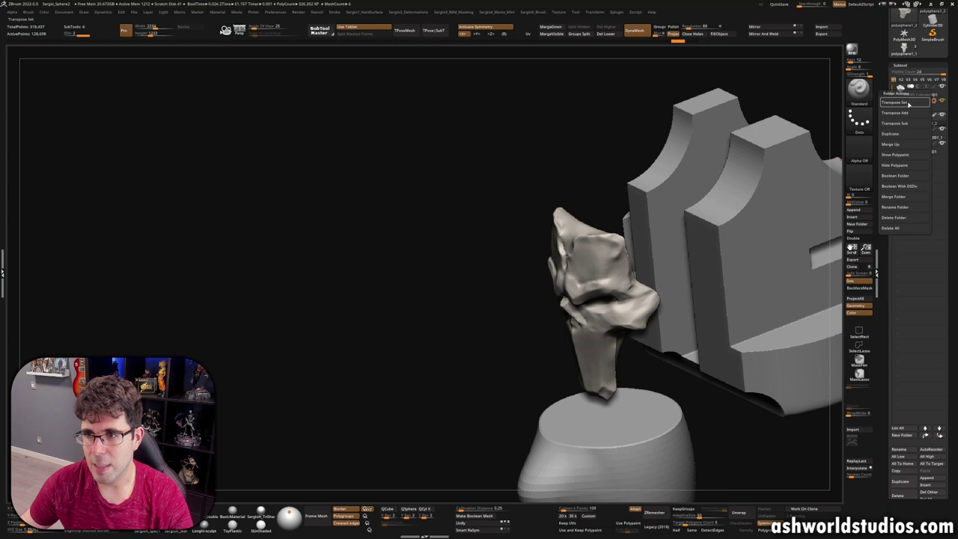
pyautogui.click(909, 104)
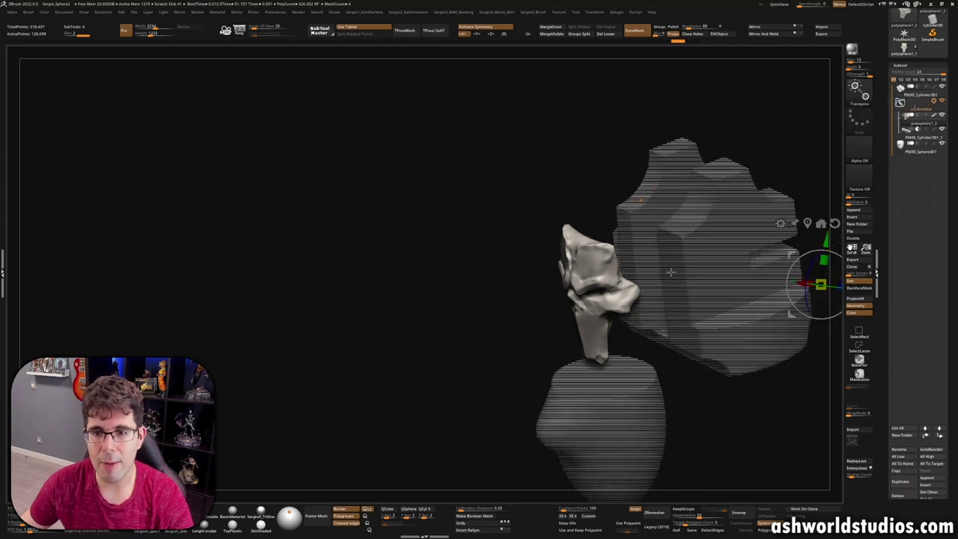
pyautogui.keyDown('alt'); pyautogui.moveTo(670, 272); pyautogui.dragTo(564, 250); pyautogui.keyUp('alt')
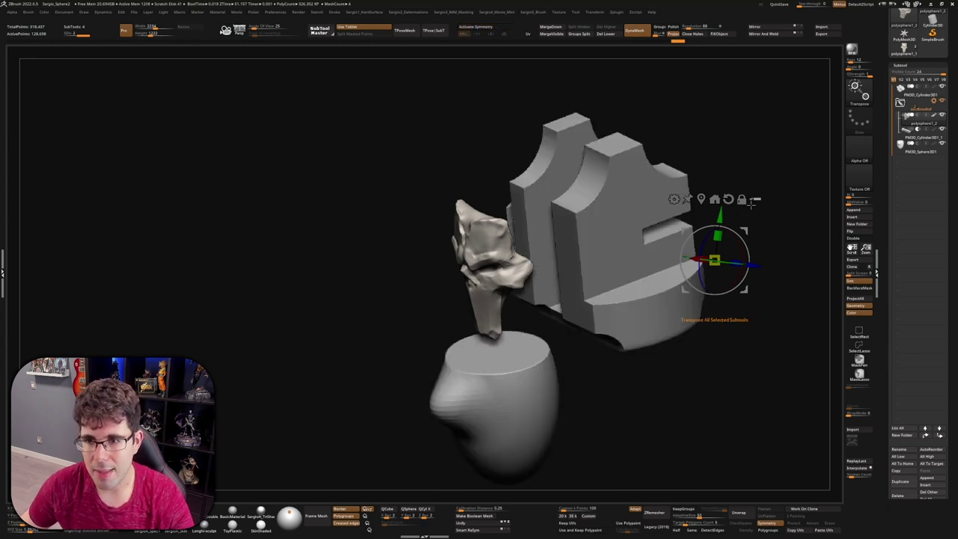
# Re-expand the folder and orbit the mask on the armor from front, right and left
pyautogui.click(900, 110)
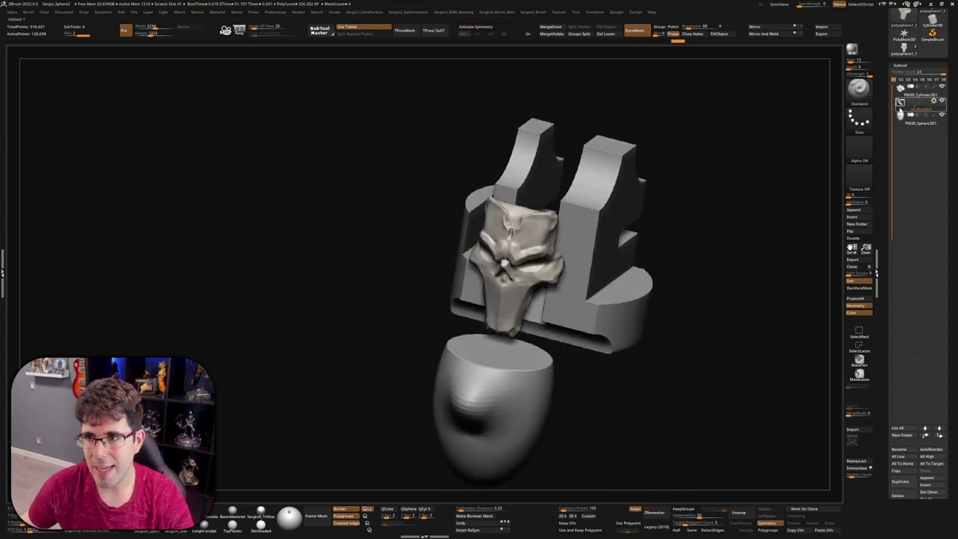
pyautogui.click(901, 102)
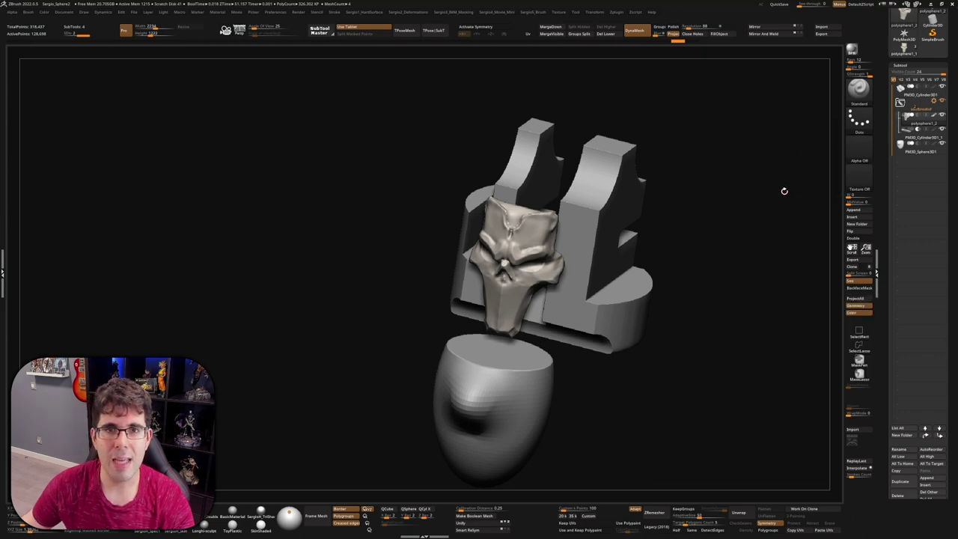
pyautogui.moveTo(610, 244); pyautogui.dragTo(620, 242, button='right')
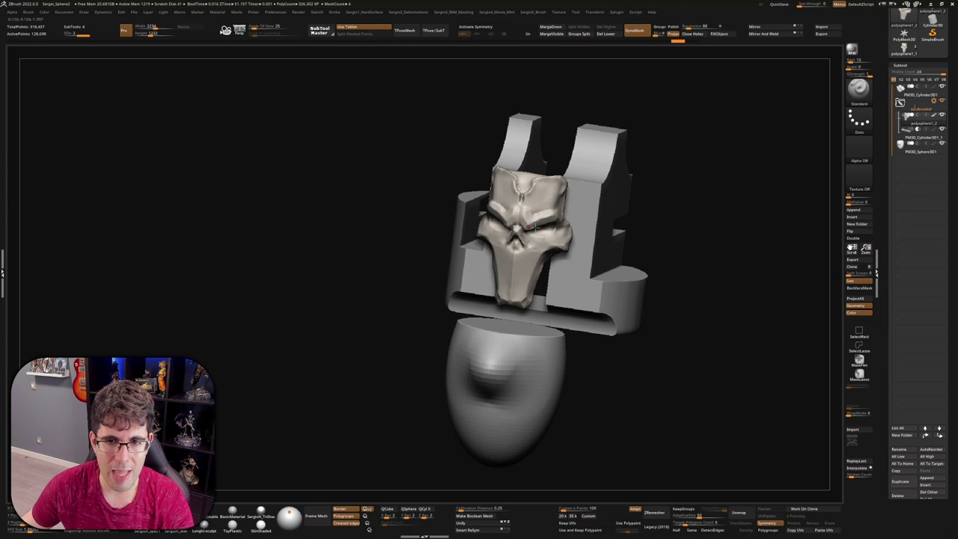
pyautogui.moveTo(533, 227); pyautogui.dragTo(638, 204, button='right')
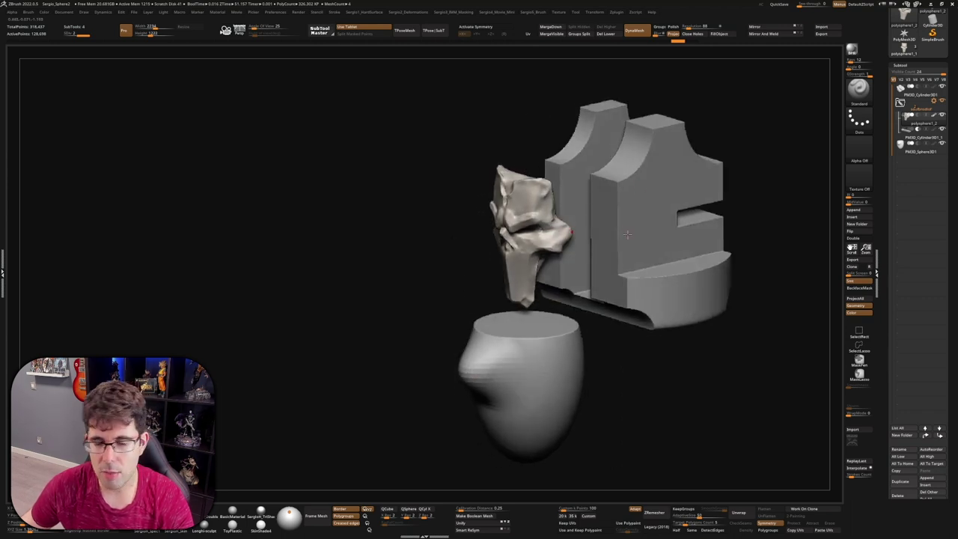
pyautogui.moveTo(629, 236); pyautogui.dragTo(658, 217, button='right')
pyautogui.moveTo(712, 187); pyautogui.dragTo(703, 194, button='right')
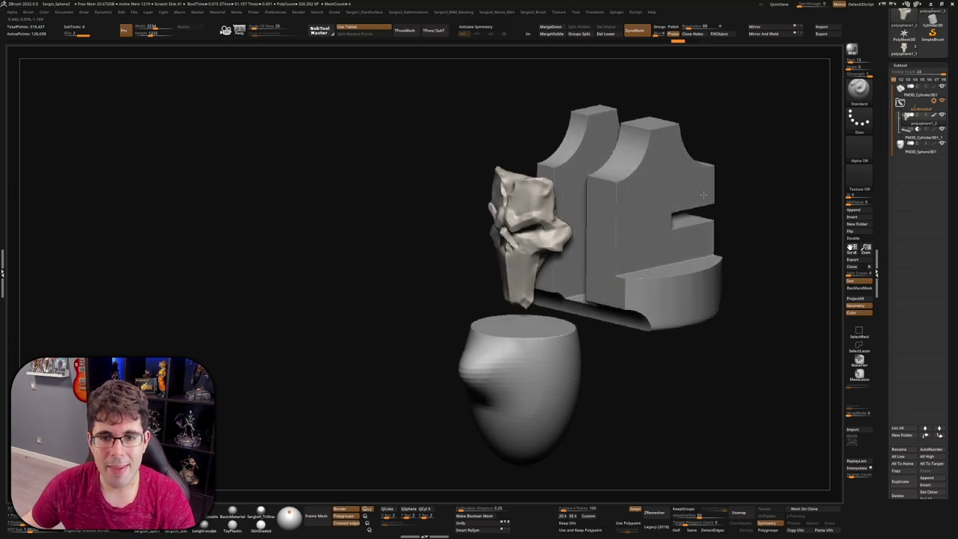
# Test subtool eye toggles, isolating the bone and briefly hiding then restoring the armor block
pyautogui.moveTo(512, 359); pyautogui.dragTo(517, 355, button='right')
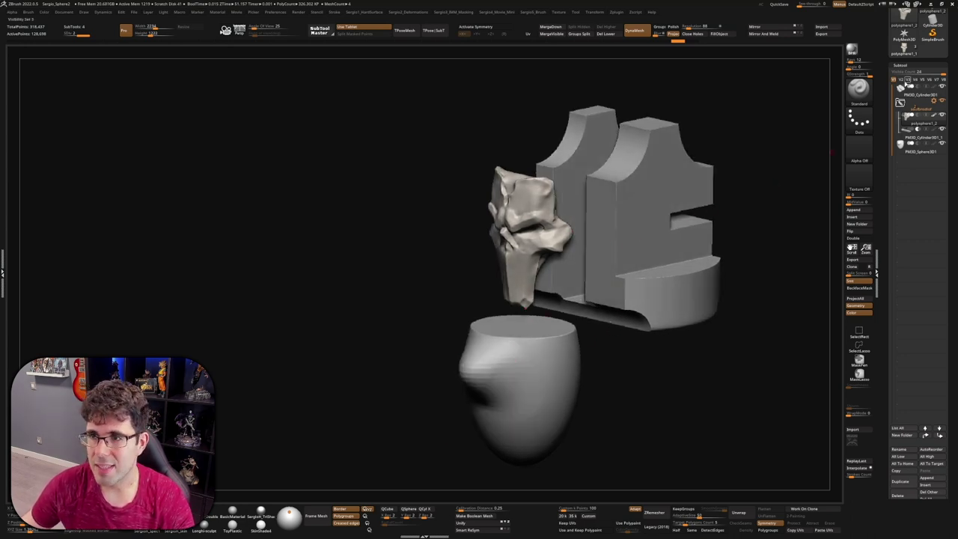
pyautogui.keyDown('shift'); pyautogui.click(941, 107); pyautogui.keyUp('shift')
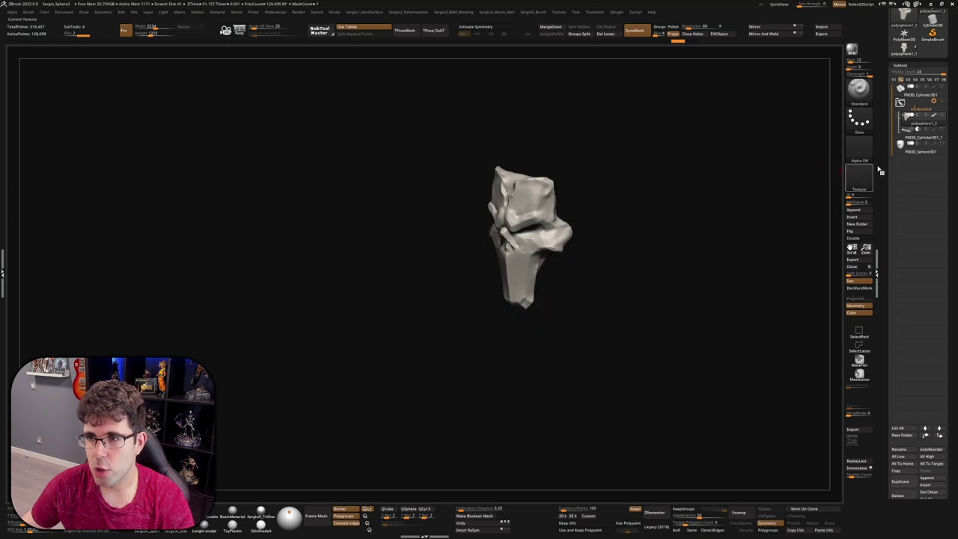
pyautogui.keyDown('shift'); pyautogui.click(940, 107); pyautogui.keyUp('shift')
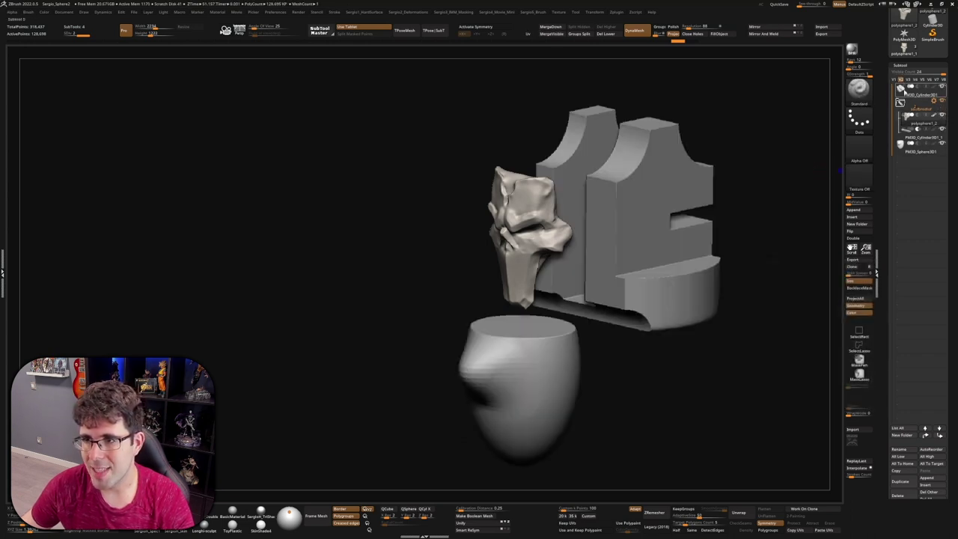
pyautogui.click(942, 88)
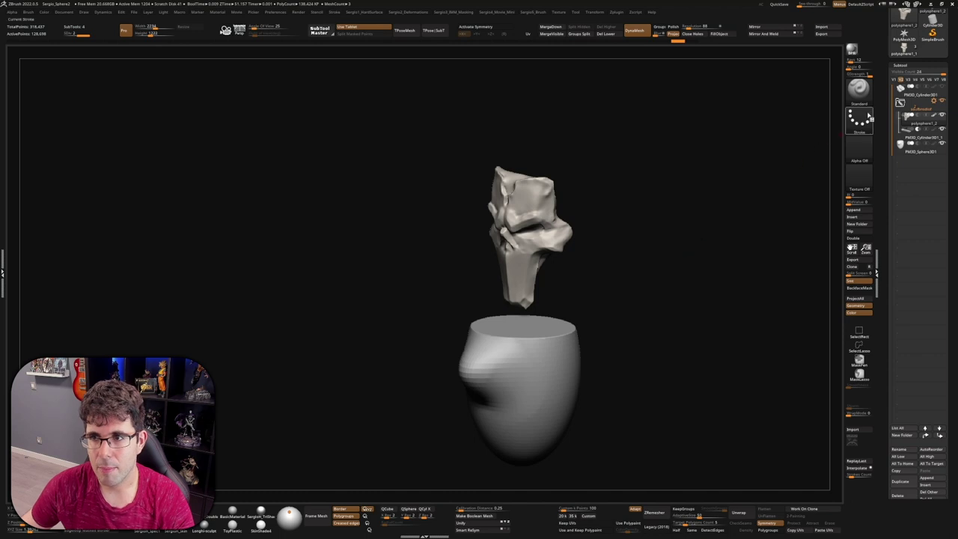
pyautogui.hotkey('ctrl', 'z')
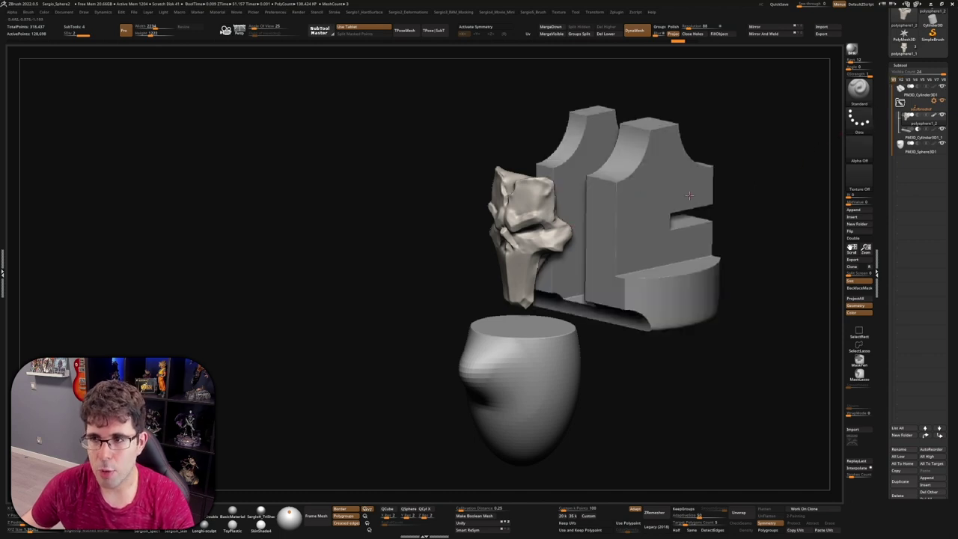
pyautogui.moveTo(689, 196); pyautogui.dragTo(668, 199, button='right')
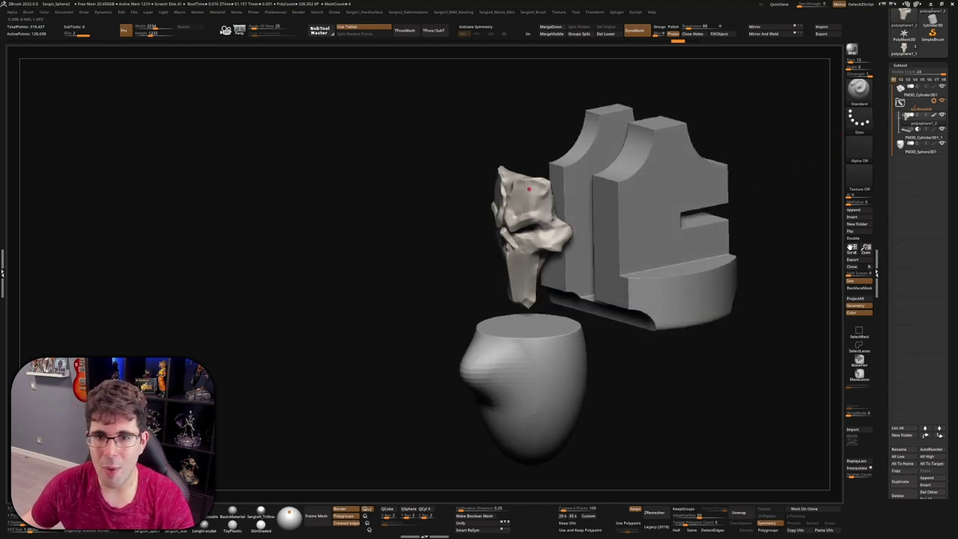
pyautogui.moveTo(921, 137)
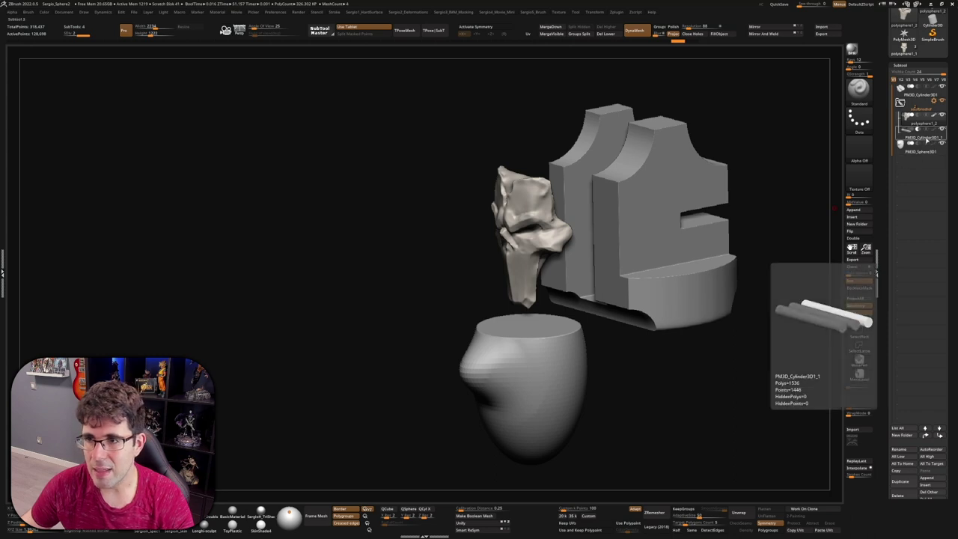
# Show the mask and armor block again and make PM3D_Sphere3D1 the active subtool
pyautogui.keyDown('shift'); pyautogui.click(942, 117); pyautogui.keyUp('shift')
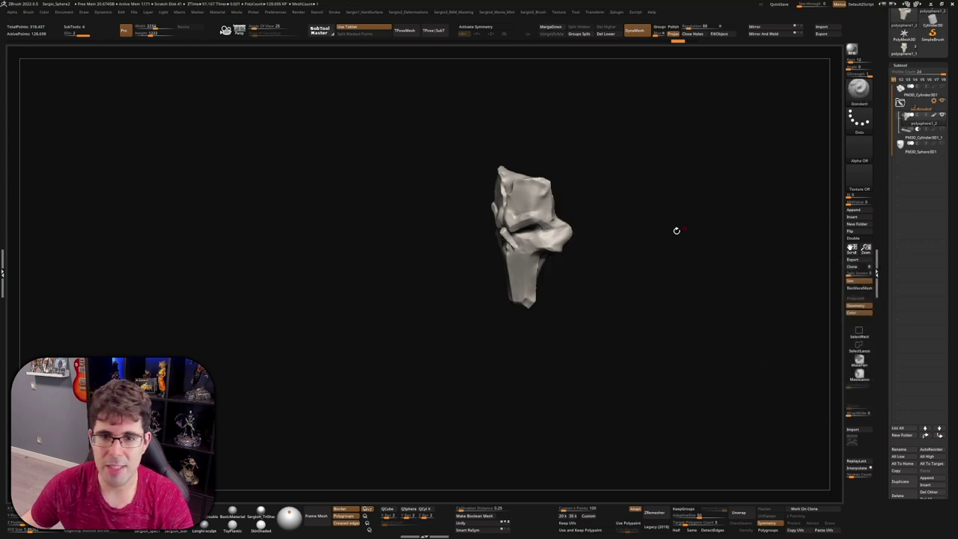
pyautogui.click(943, 148)
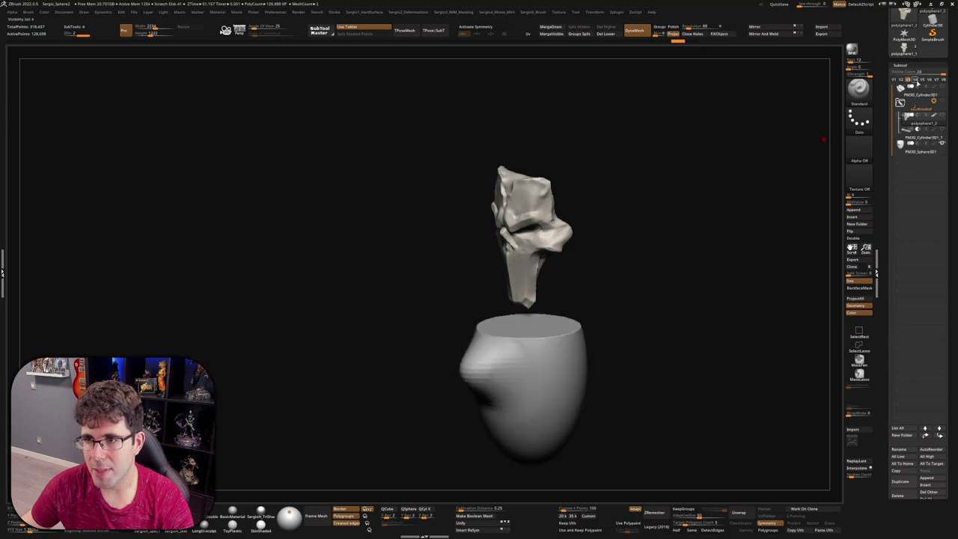
pyautogui.click(942, 137)
pyautogui.click(942, 143)
pyautogui.click(943, 88)
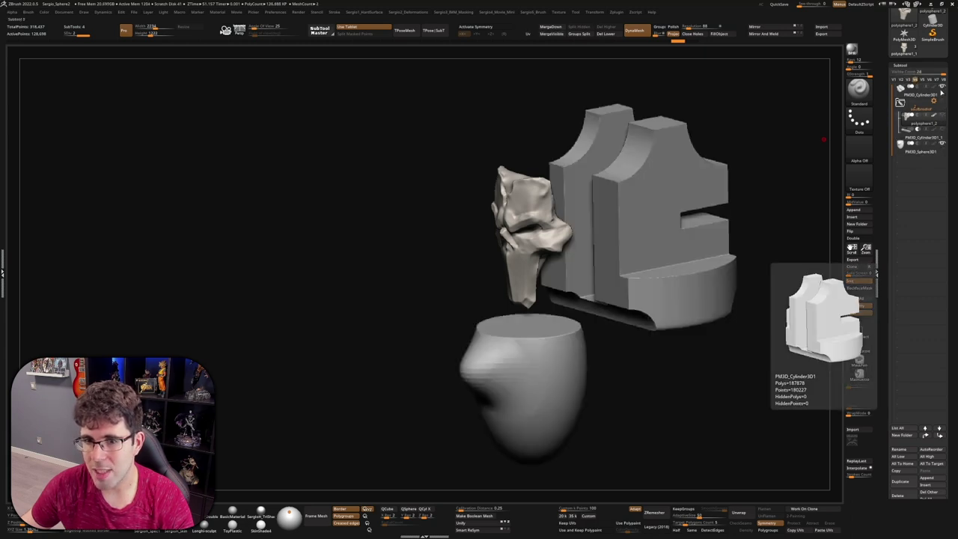
pyautogui.click(928, 153)
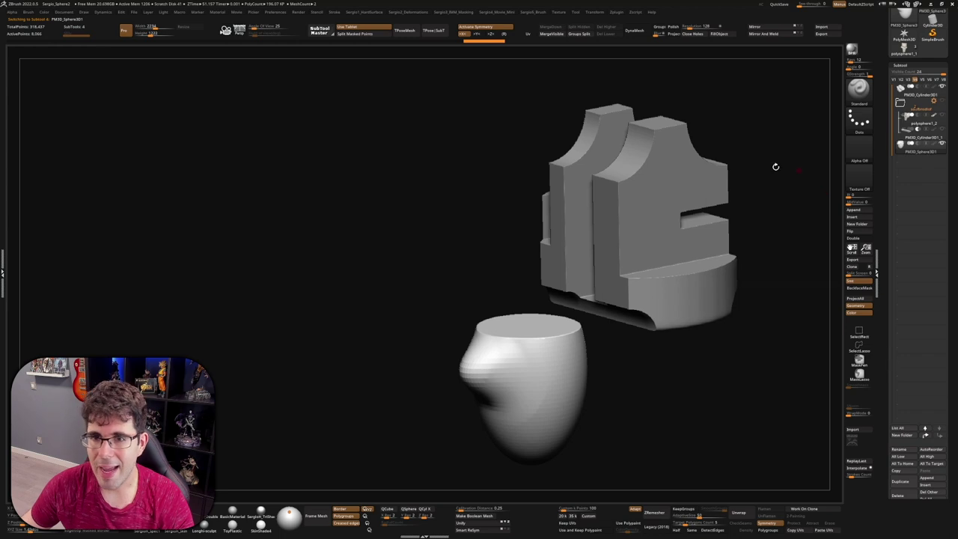
# Cycle through the saved visibility sets V1–V5 to compare which pieces show
pyautogui.click(907, 80)
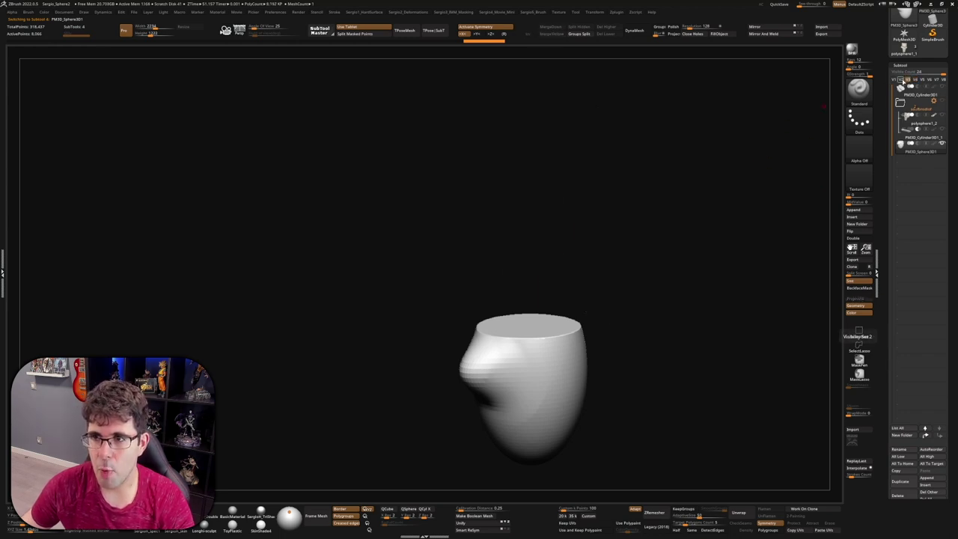
pyautogui.click(901, 80)
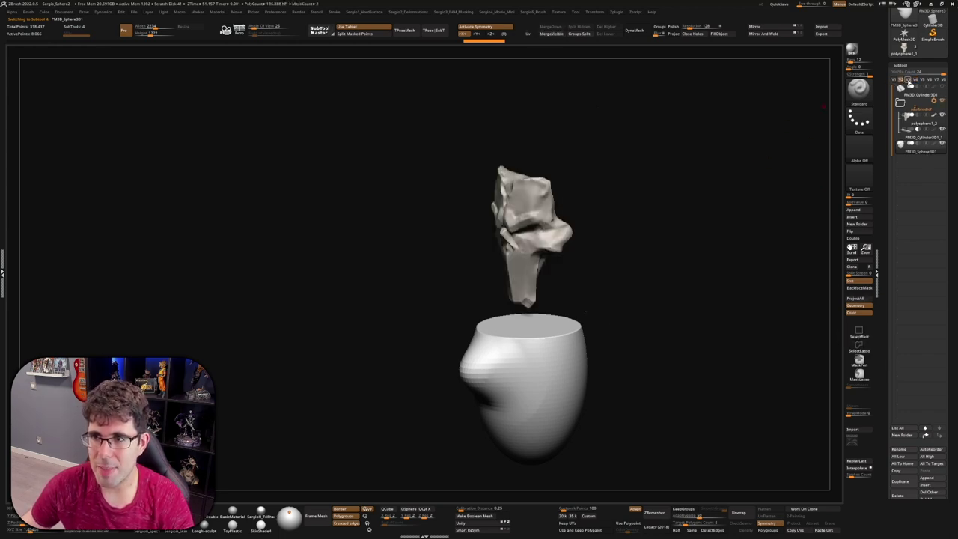
pyautogui.click(914, 80)
pyautogui.click(907, 80)
pyautogui.click(907, 81)
pyautogui.click(900, 80)
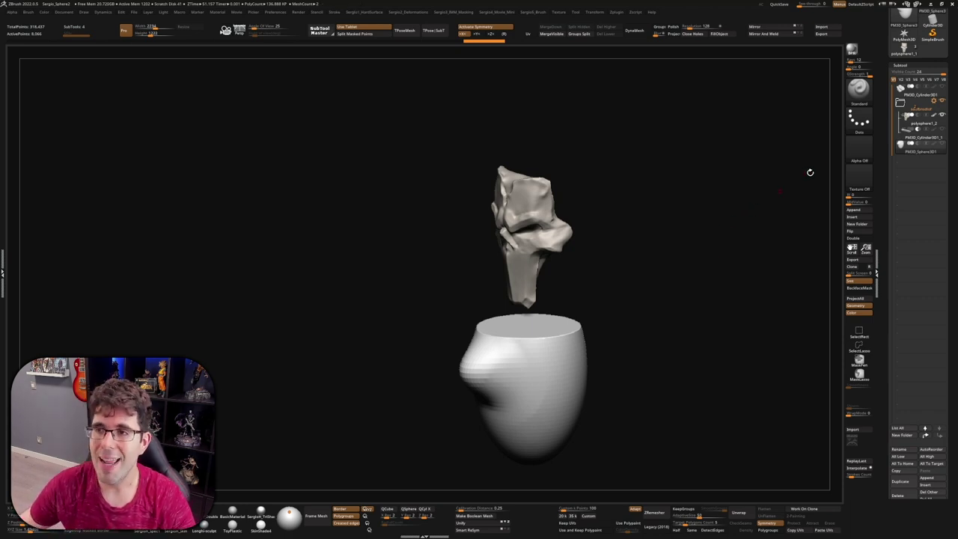
# Toggle the bone's visibility off and on several times
pyautogui.click(941, 103)
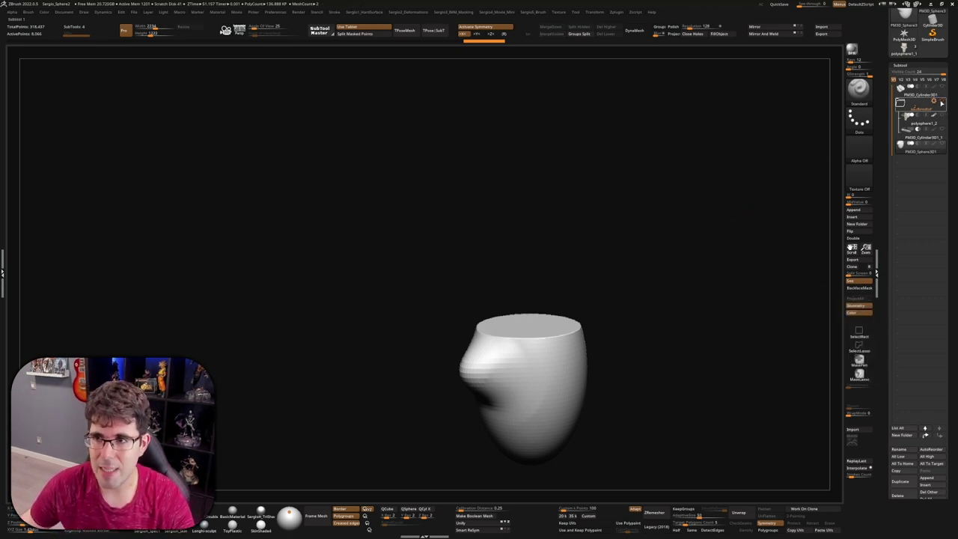
pyautogui.click(941, 103)
pyautogui.click(942, 103)
pyautogui.click(942, 103)
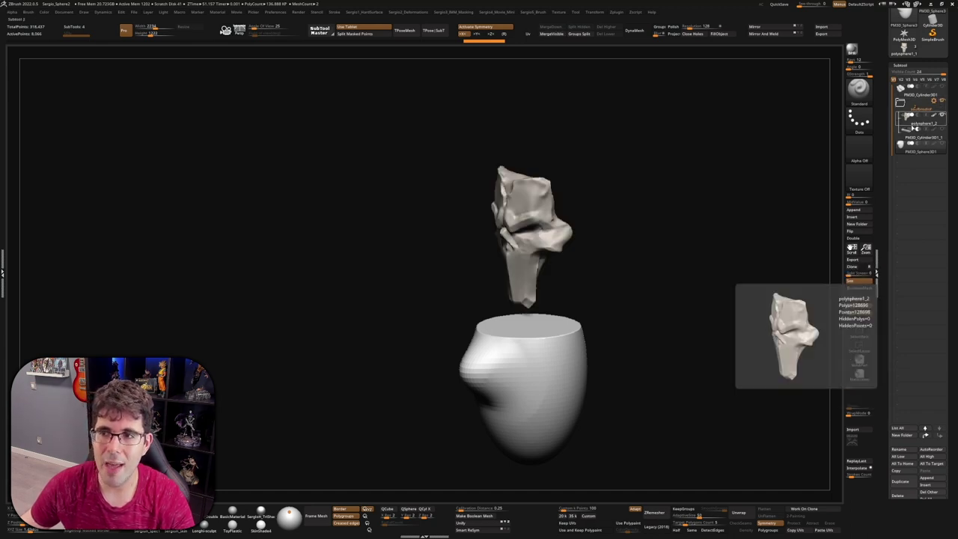
pyautogui.moveTo(919, 138)
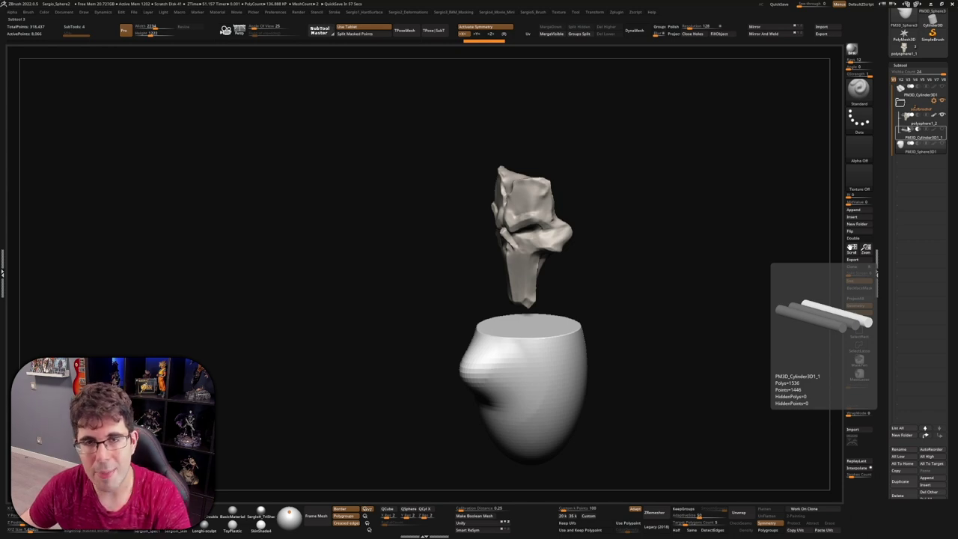
# Recall visibility sets 5 and 1, then hide the mask so only the bone remains
pyautogui.click(921, 80)
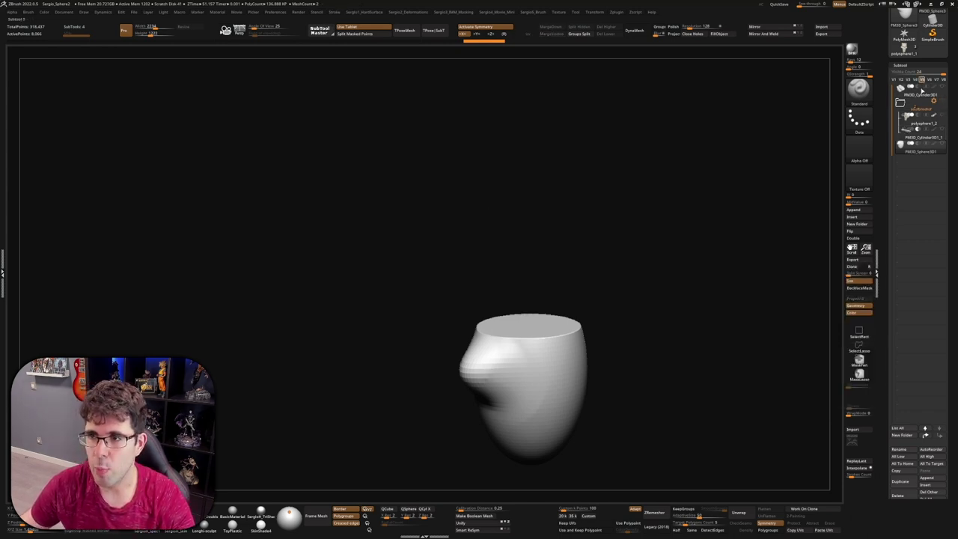
pyautogui.keyDown('shift'); pyautogui.click(942, 115); pyautogui.keyUp('shift')
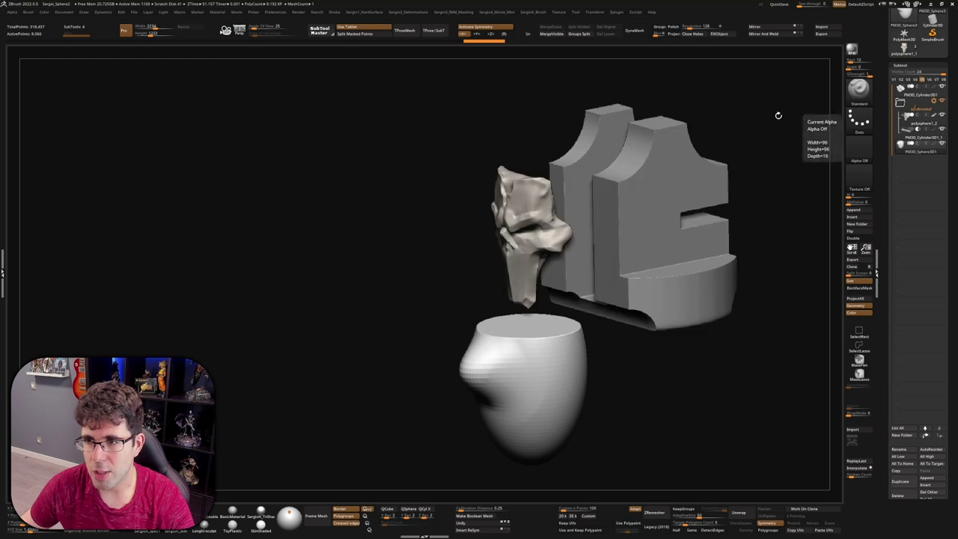
pyautogui.click(898, 79)
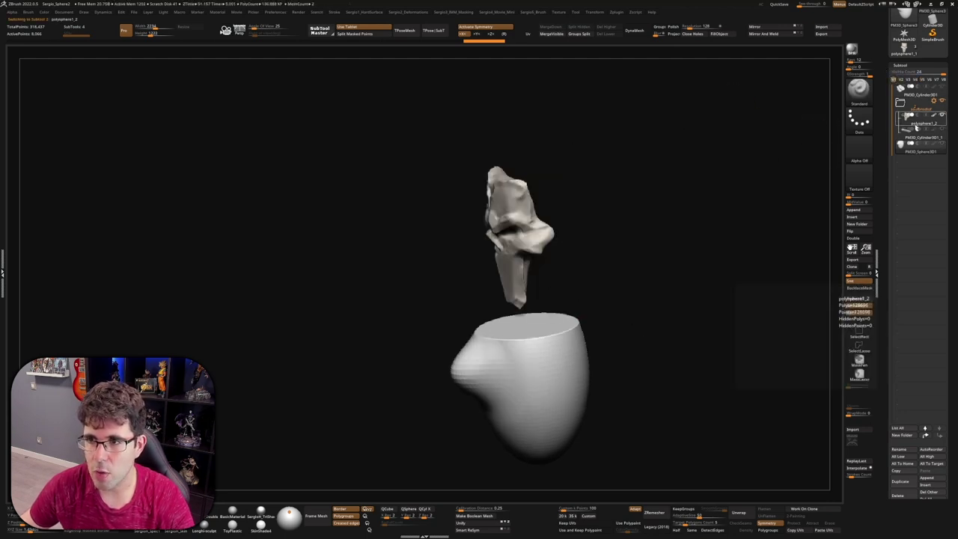
pyautogui.click(901, 87)
pyautogui.press('space')
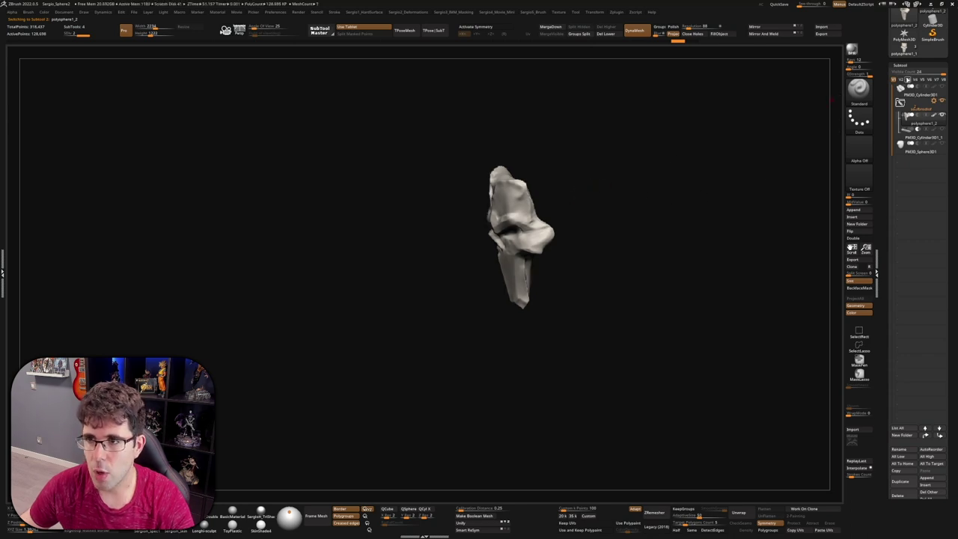
# Show the mask again, frame the bone and mask with F, and orbit around them
pyautogui.click(906, 80)
pyautogui.press('f')
pyautogui.moveTo(601, 242); pyautogui.dragTo(600, 358)
pyautogui.moveTo(629, 297)
pyautogui.mouseDown()
pyautogui.moveTo(669, 317)
pyautogui.moveTo(733, 207)
pyautogui.mouseUp()
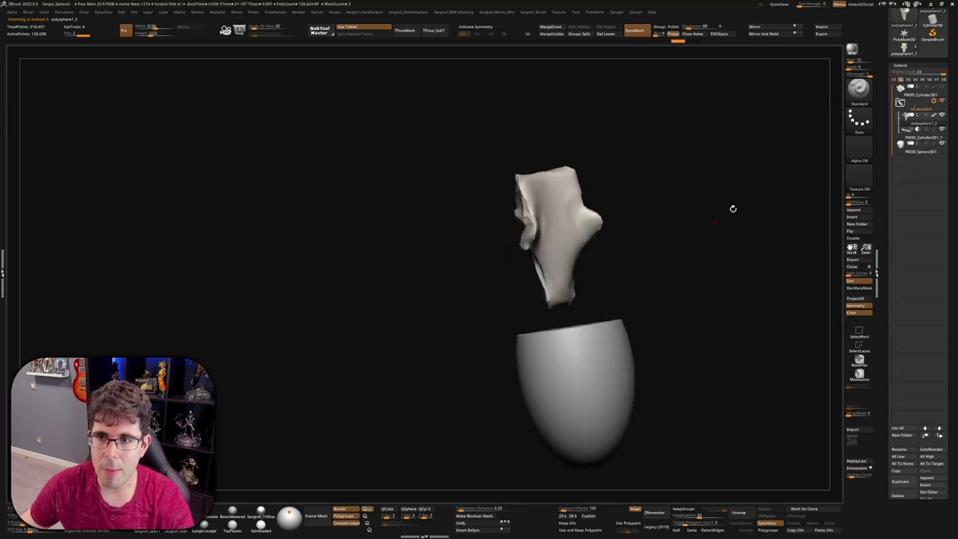
pyautogui.moveTo(835, 139); pyautogui.dragTo(838, 173)
# Toggle eye icons to isolate pieces and finish with PM3D_Sphere3D1 as the active subtool
pyautogui.keyDown('ctrl'); pyautogui.keyDown('shift'); pyautogui.click(942, 86); pyautogui.keyUp('shift'); pyautogui.keyUp('ctrl')
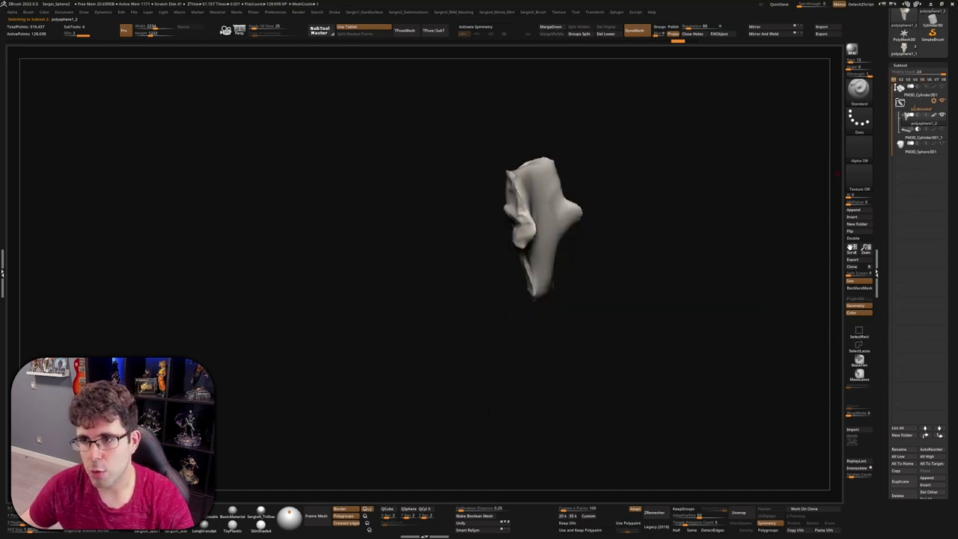
pyautogui.click(941, 99)
pyautogui.keyDown('alt'); pyautogui.click(539, 353); pyautogui.keyUp('alt')
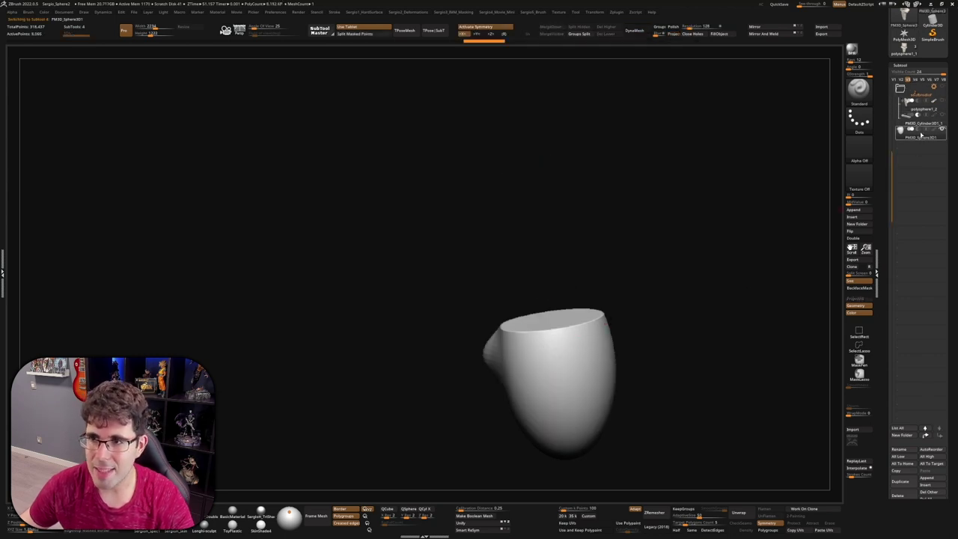
pyautogui.click(916, 110)
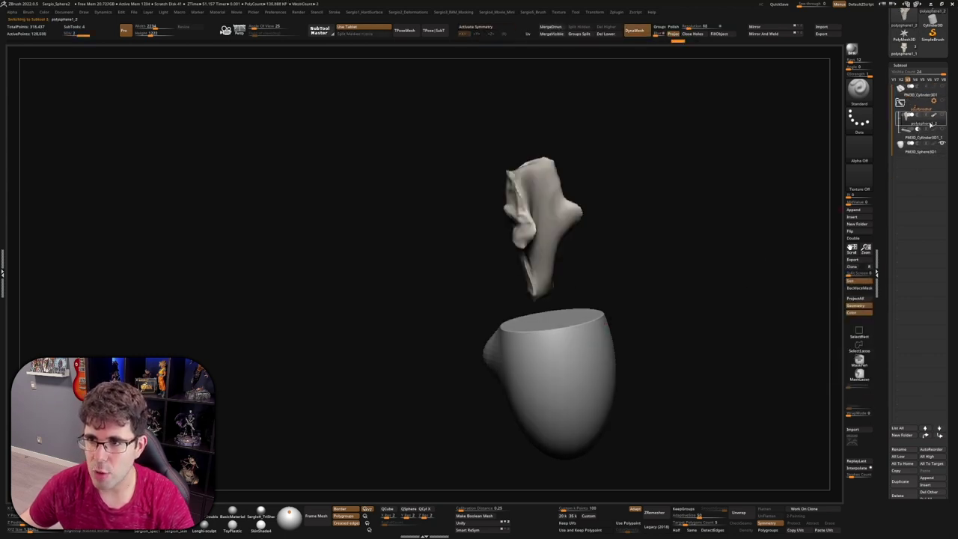
pyautogui.moveTo(917, 110)
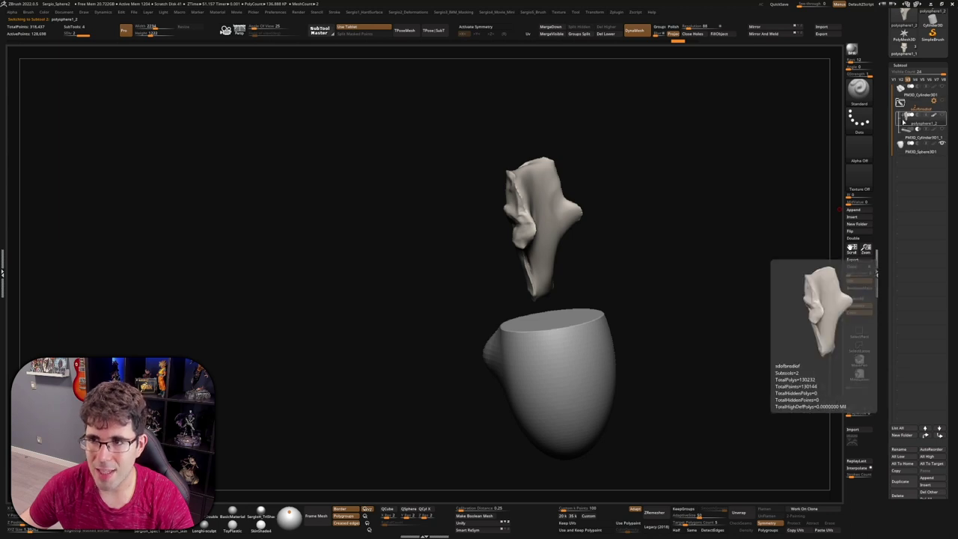
pyautogui.click(917, 143)
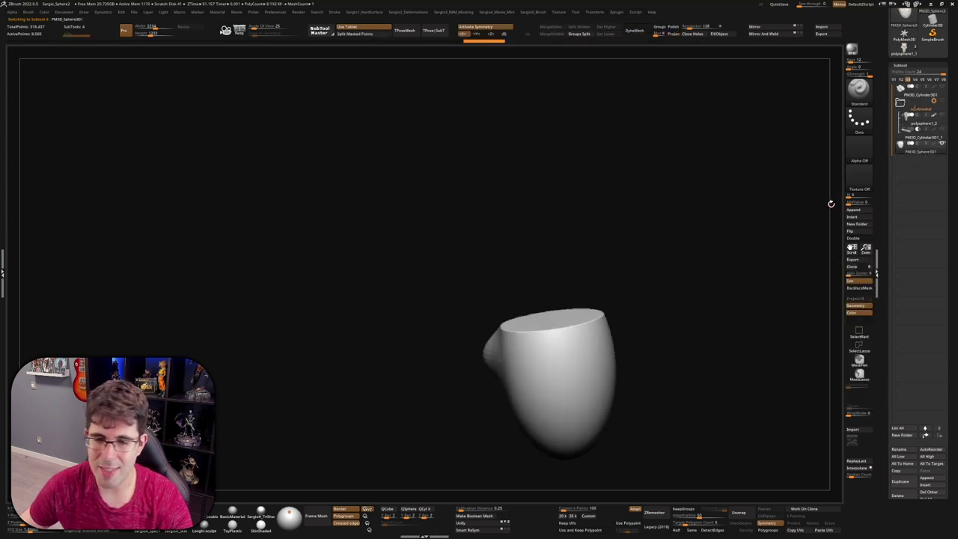
# Shift-drag to snap the view straight onto the isolated mask's front
pyautogui.moveTo(479, 346)
pyautogui.mouseDown()
pyautogui.moveTo(517, 348)
pyautogui.moveTo(565, 304)
pyautogui.mouseUp()
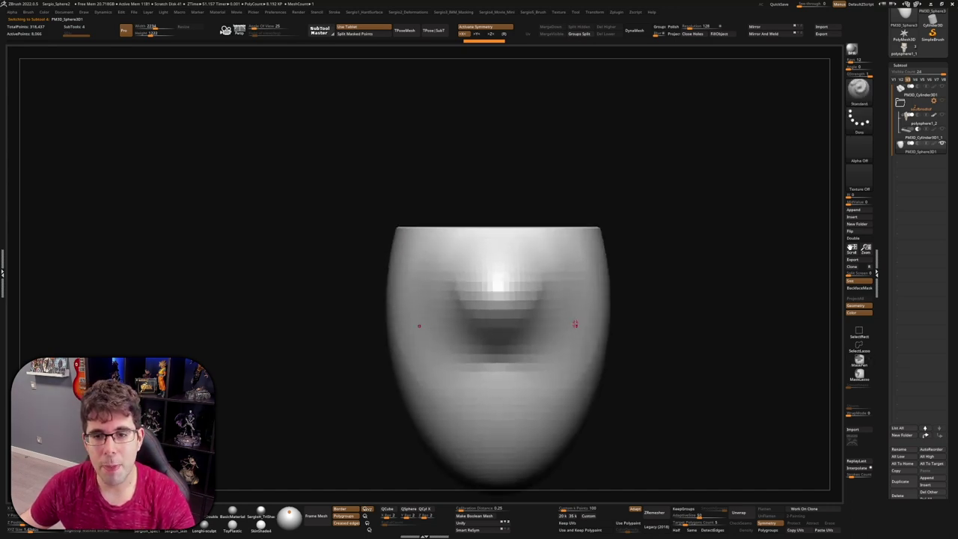